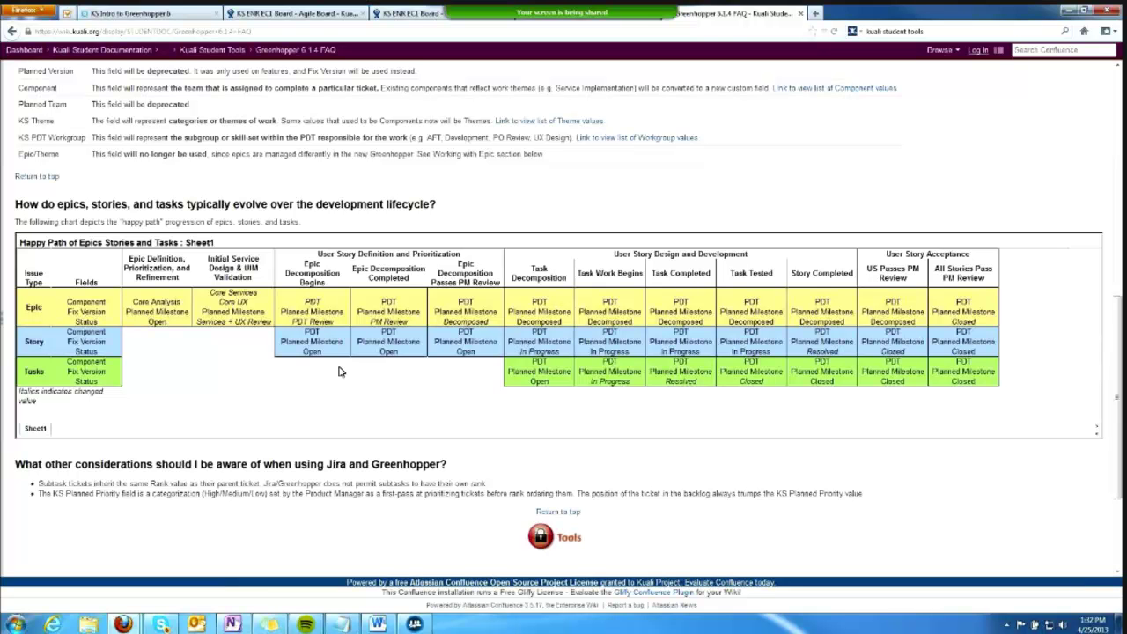
- Check the EC1 board, then open the KS ENR WC1 Board from Recent Boards and its Tools menu
{"action": "left_click", "coordinate": [231, 13]}
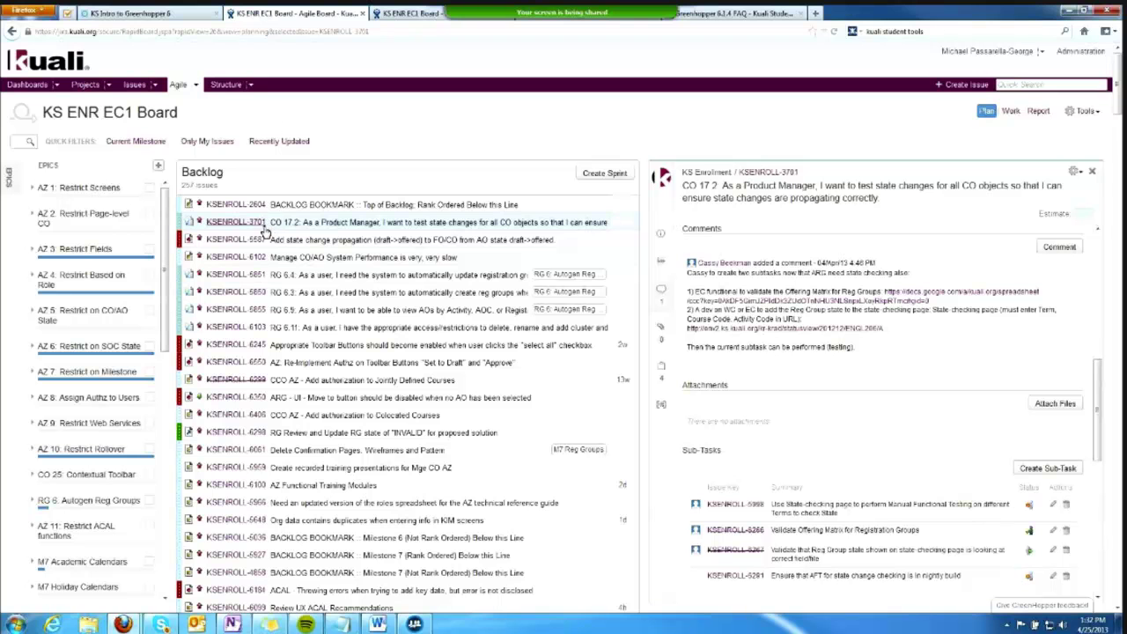
{"action": "left_click", "coordinate": [195, 84]}
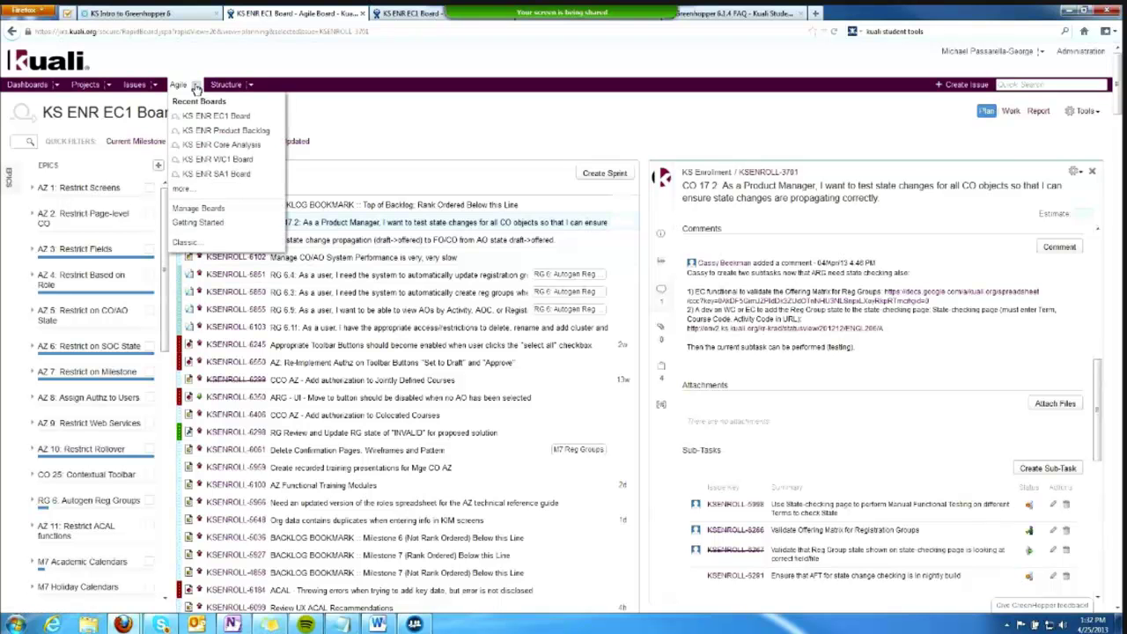
{"action": "left_click", "coordinate": [210, 162]}
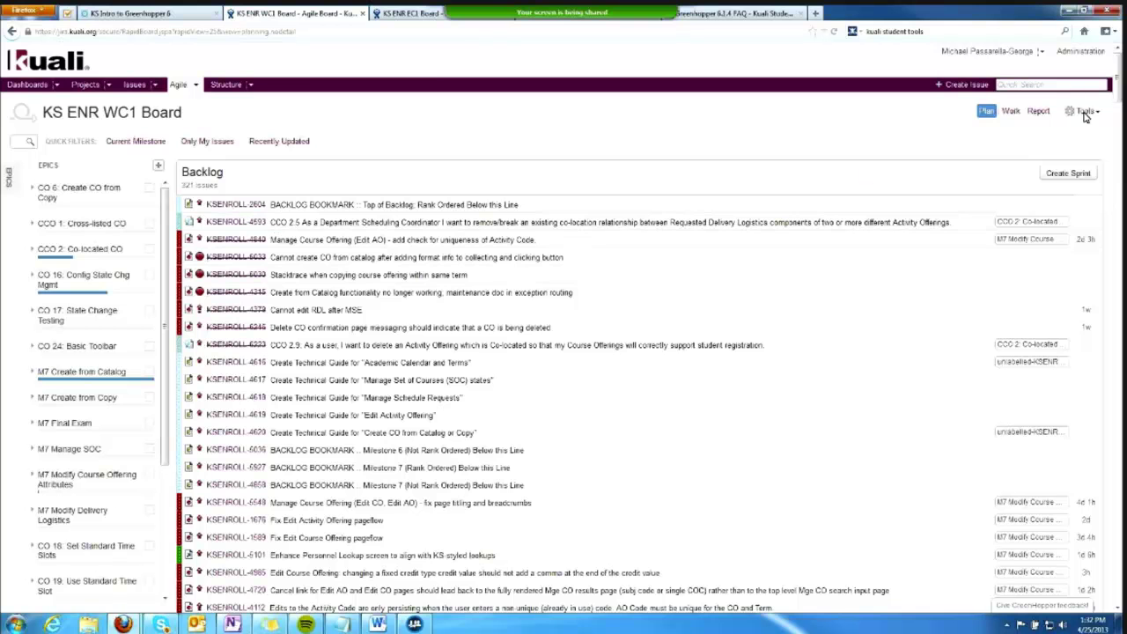
{"action": "left_click", "coordinate": [1086, 113]}
- Review the WC1 board's filter query for component PDT - West Coast 1, then return to its backlog
{"action": "left_click", "coordinate": [1085, 125]}
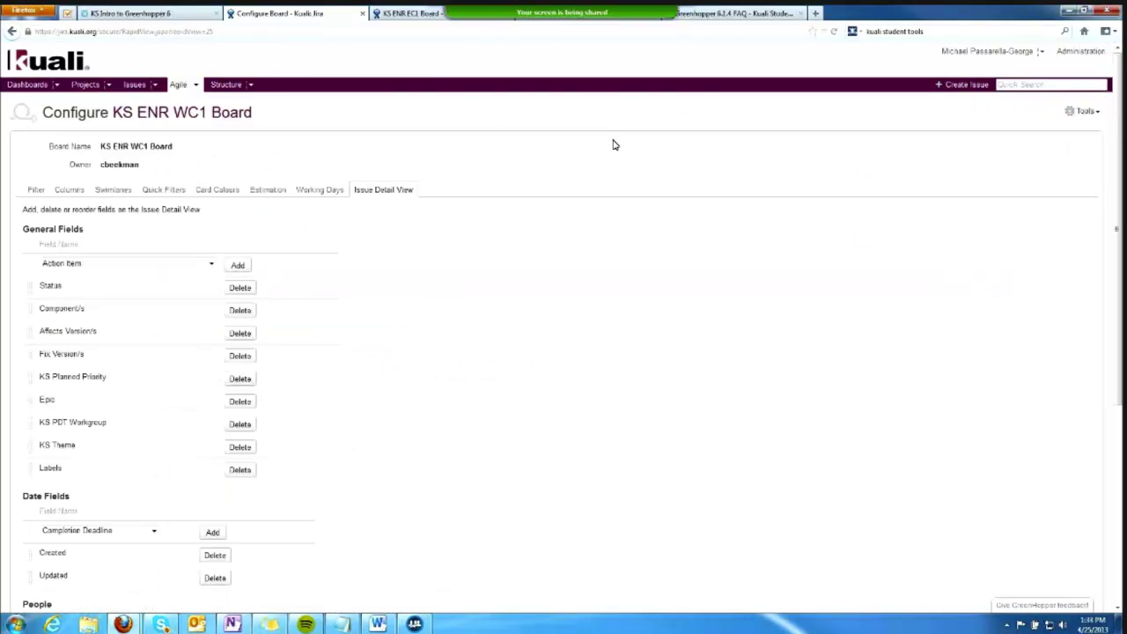
{"action": "left_click", "coordinate": [36, 191]}
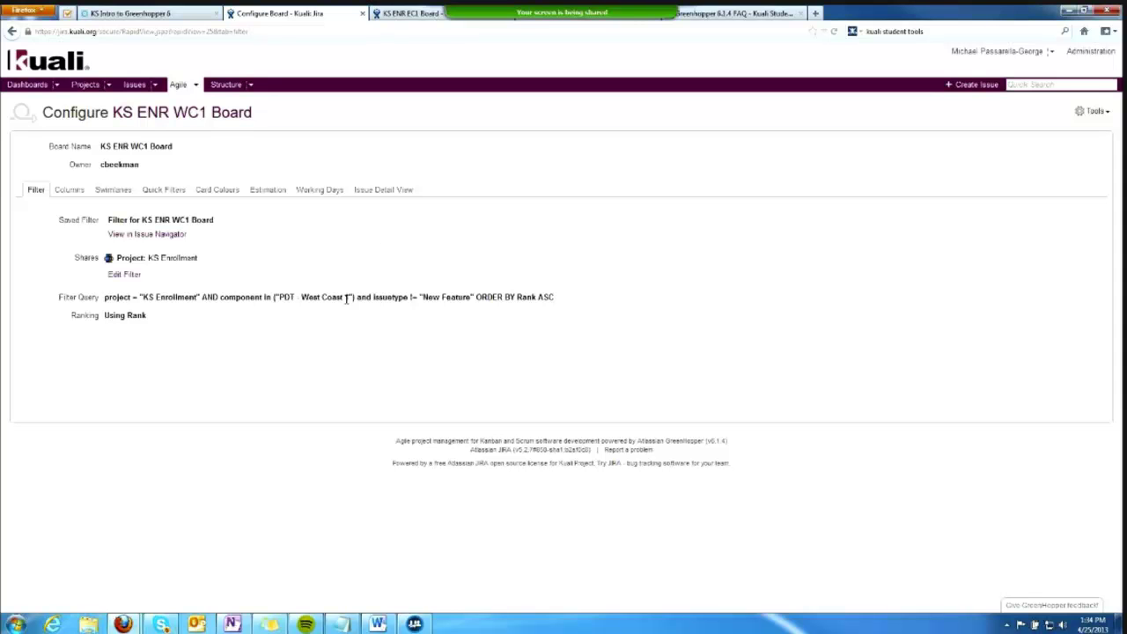
{"action": "left_click", "coordinate": [206, 117]}
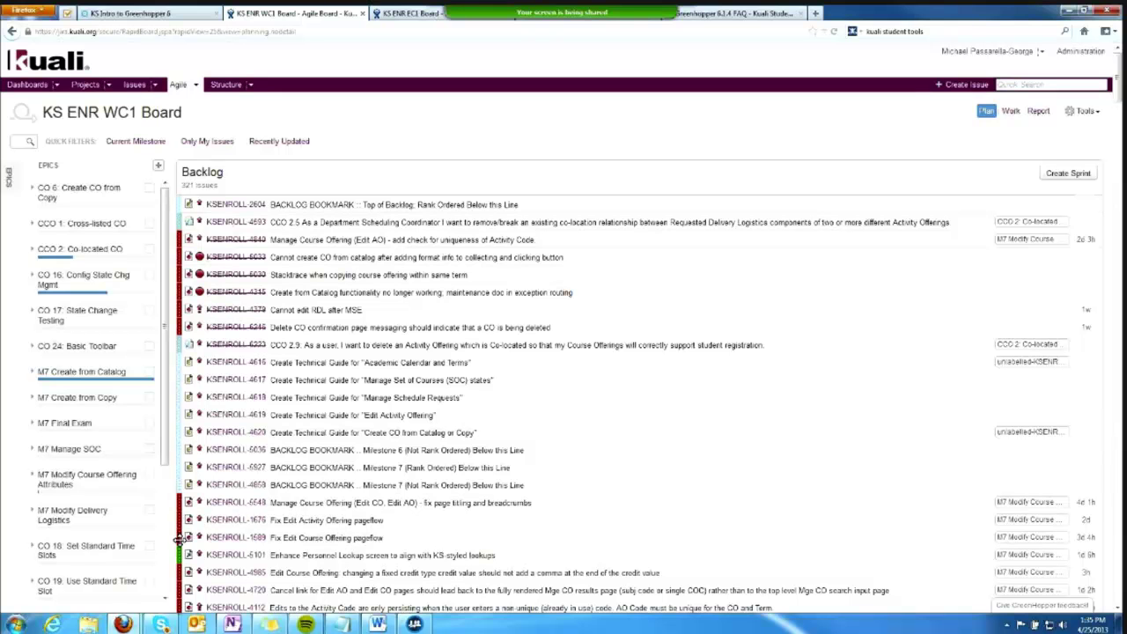
{"action": "left_click", "coordinate": [181, 504]}
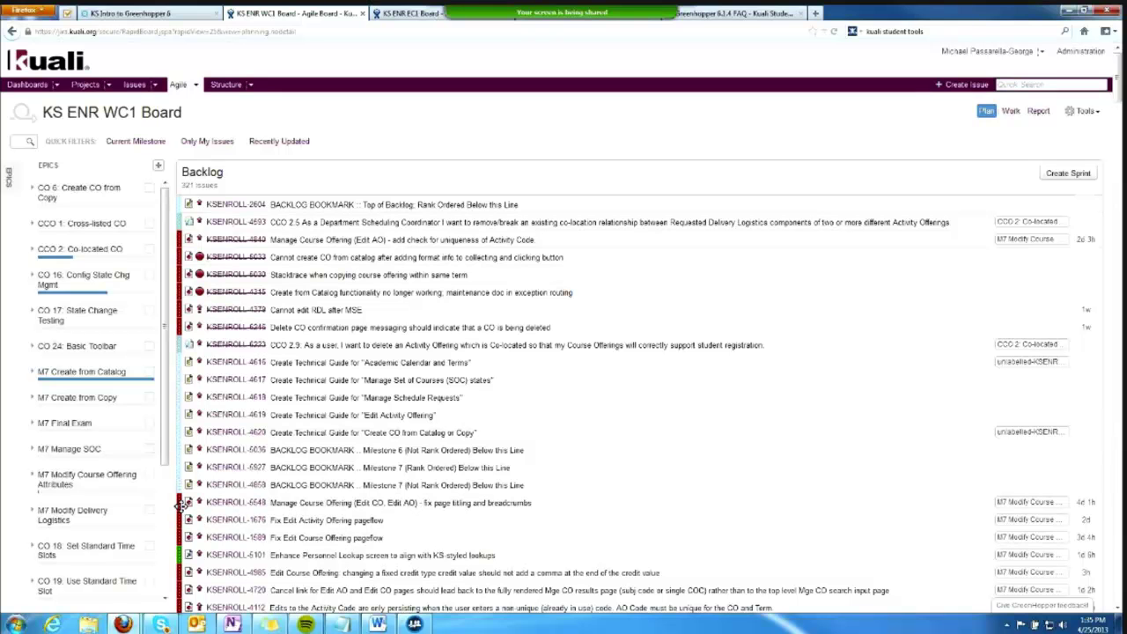
{"action": "left_click", "coordinate": [181, 573], "text": "shift"}
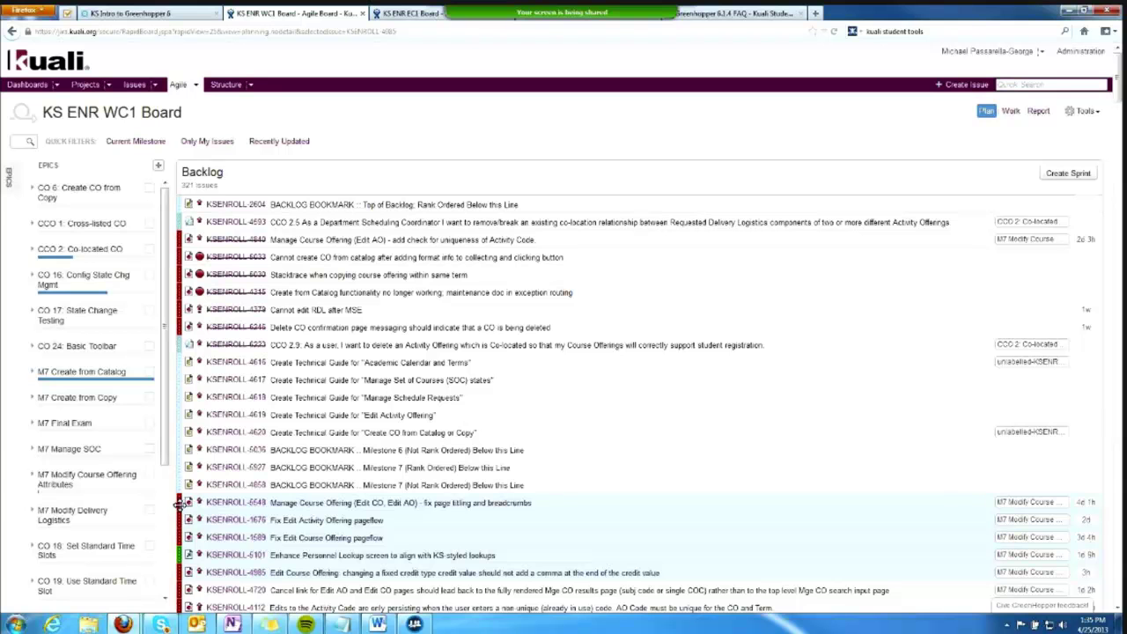
{"action": "left_click", "coordinate": [179, 502]}
{"action": "left_click_drag", "start_coordinate": [179, 502], "coordinate": [178, 485]}
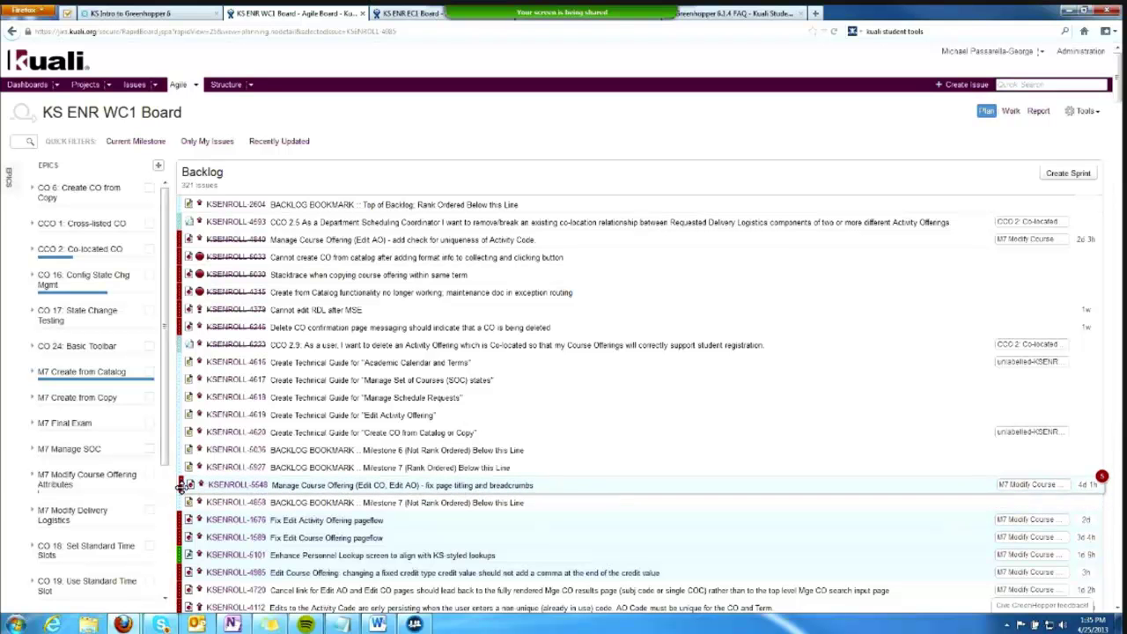
{"action": "left_click_drag", "start_coordinate": [178, 486], "coordinate": [178, 492]}
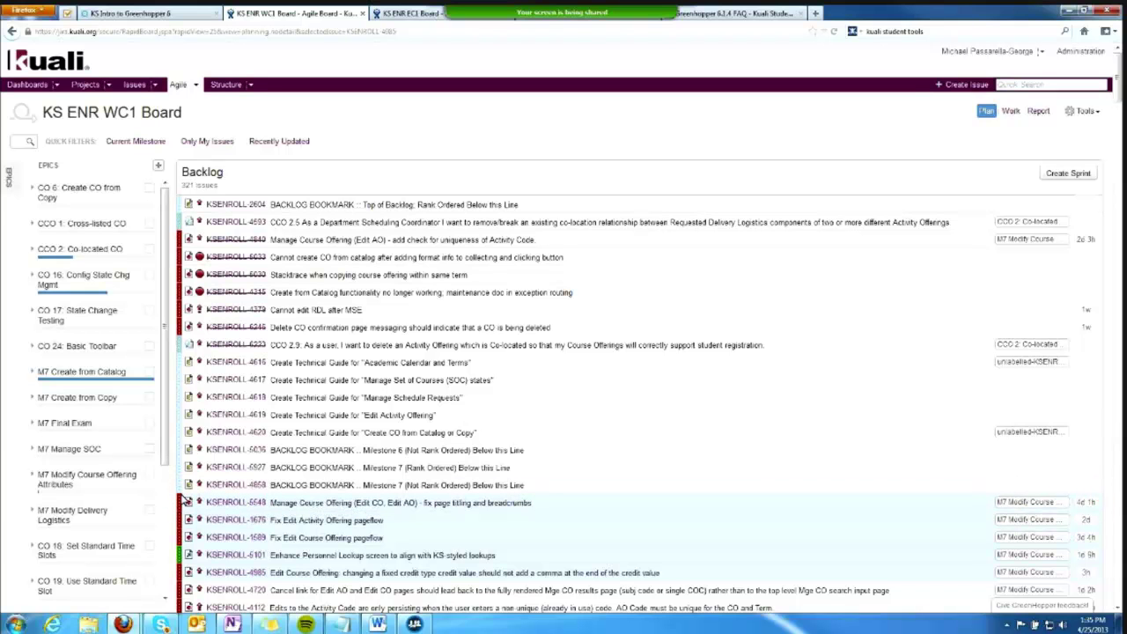